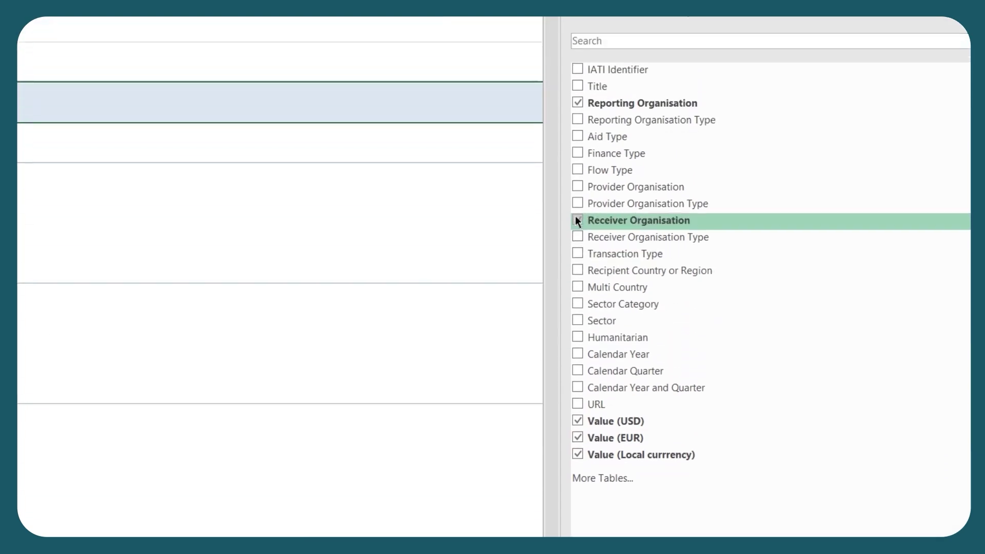
Step: Add the Finance Type and Sector fields to the pivot table
click(578, 20)
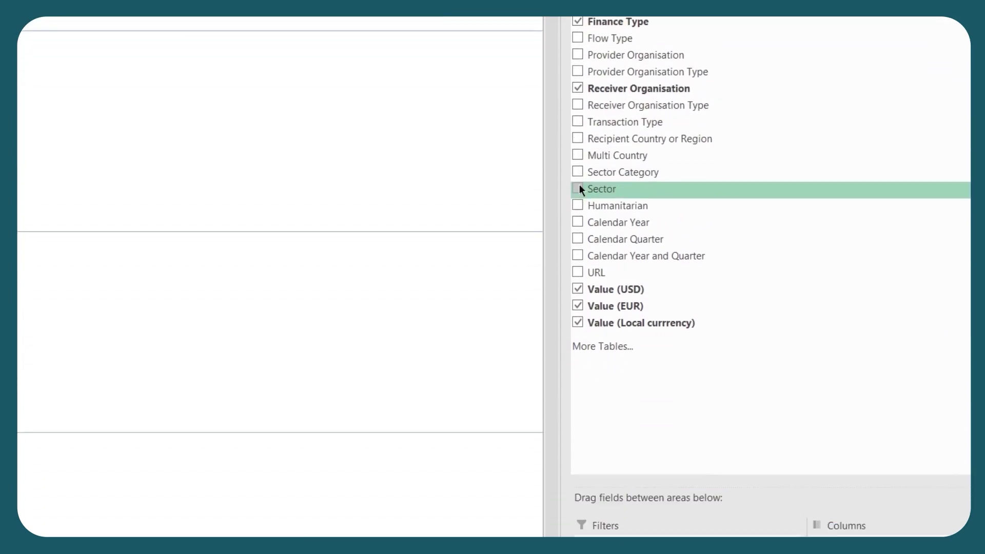
click(579, 186)
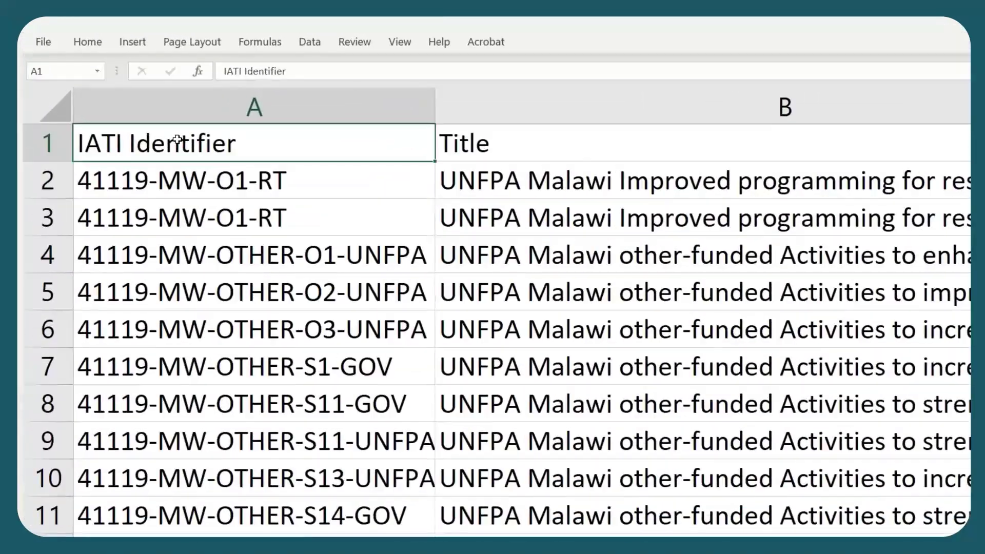
Step: Create a pivot table on a new worksheet from Data!$A$1:$X$165070 and add Value (USD) as its summed values
click(132, 43)
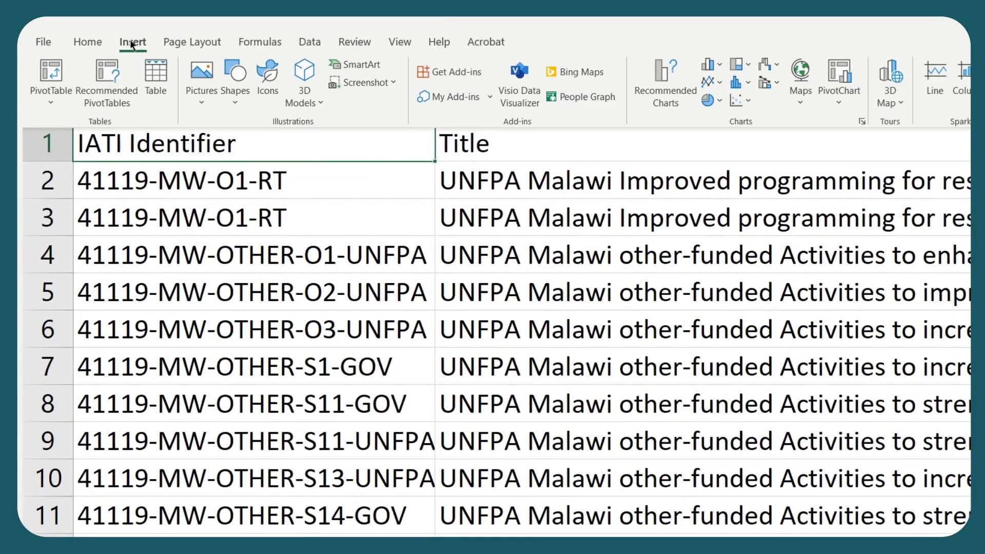
click(37, 76)
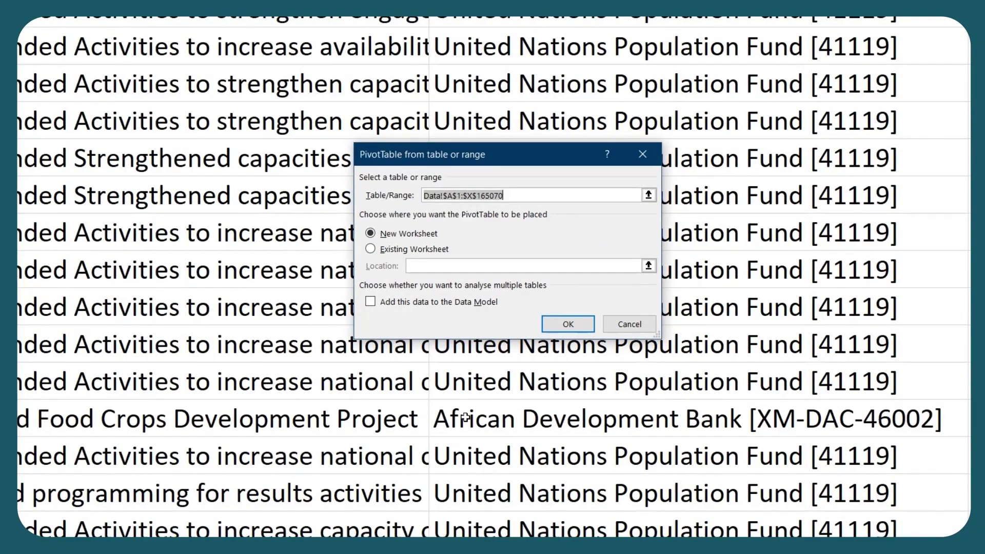
click(569, 324)
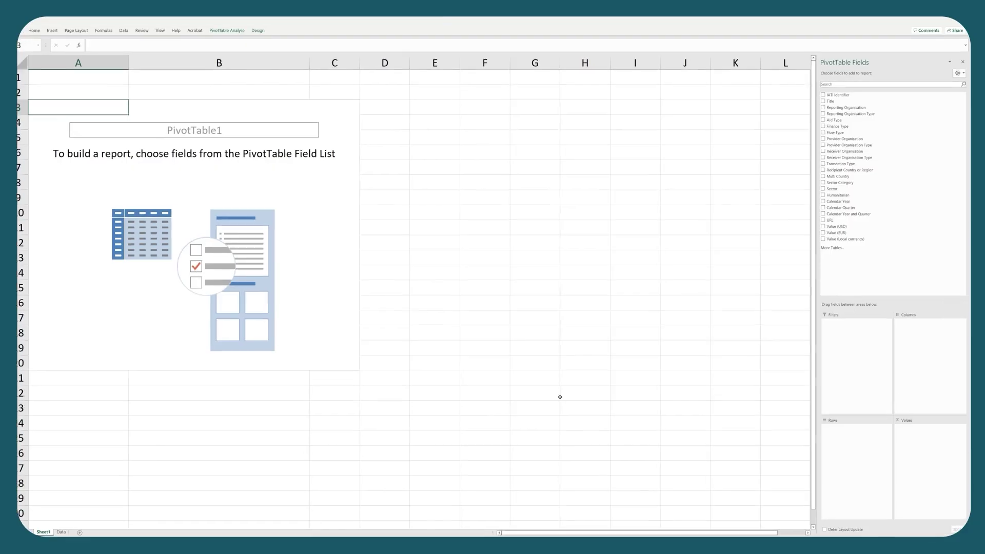
drag(652, 187, 864, 227)
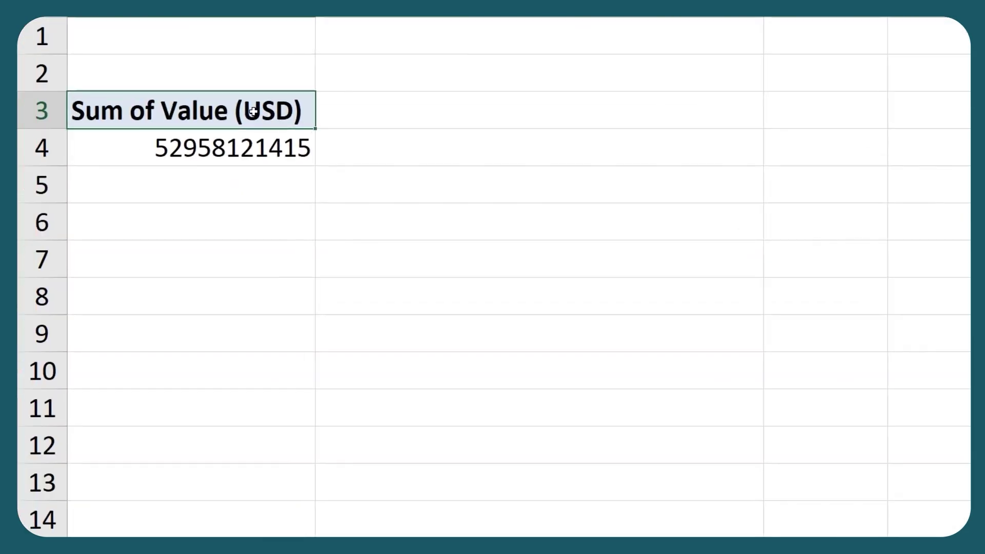
Step: Format the Sum of Value (USD) field as Number with 0 decimal places and a 1000 separator
right_click(254, 112)
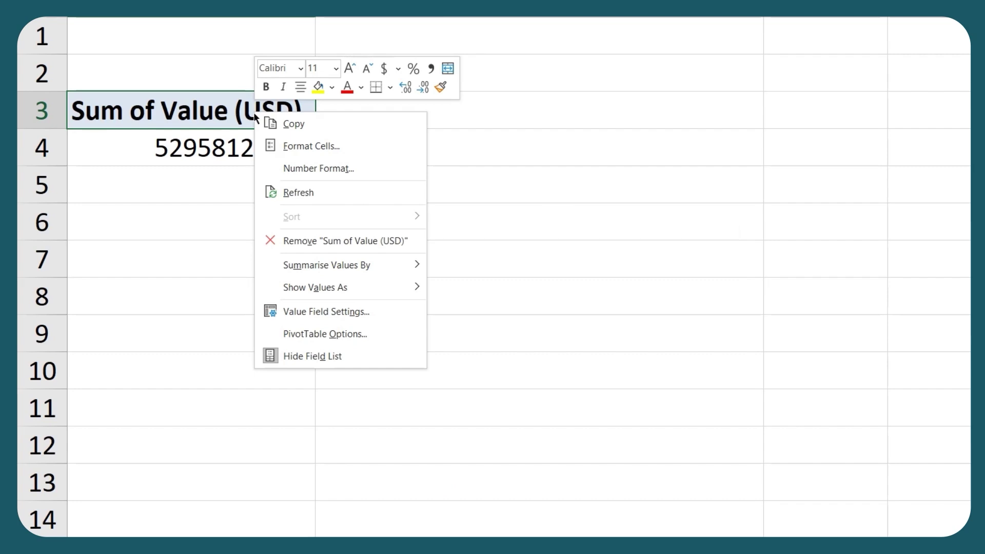
click(303, 312)
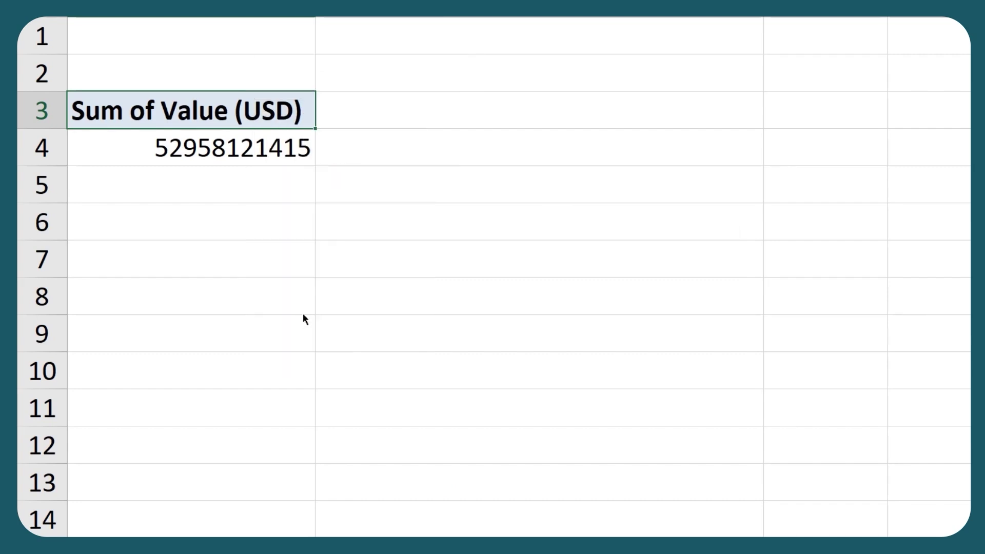
click(204, 414)
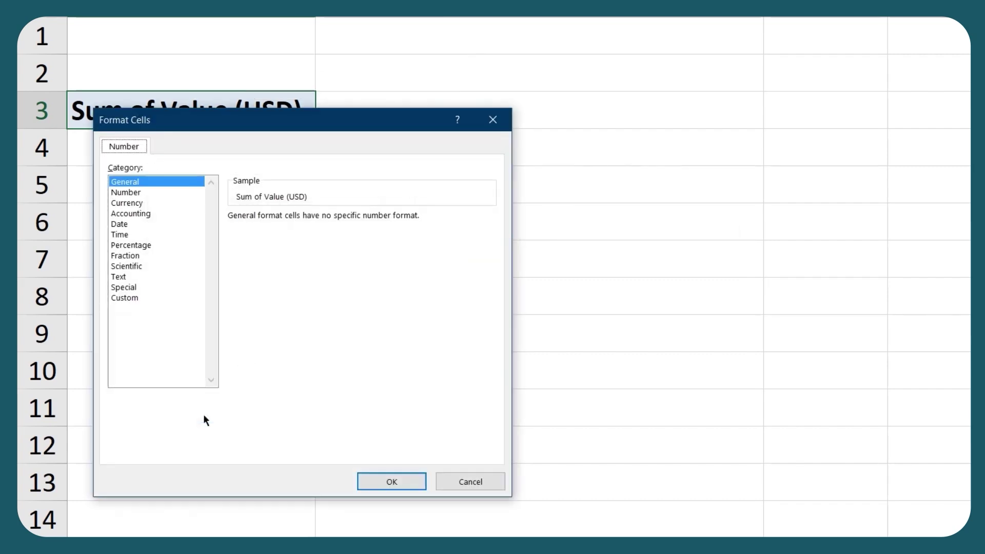
click(129, 194)
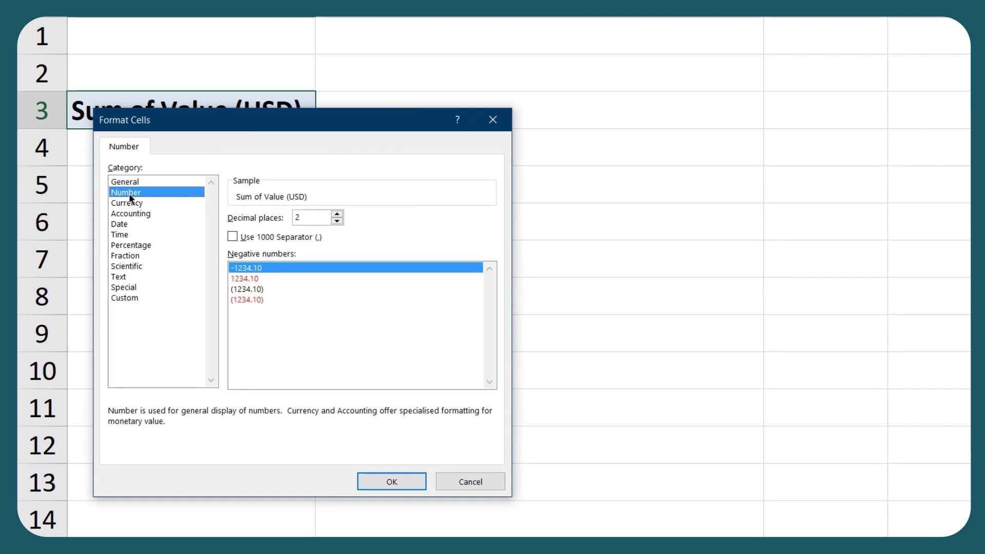
click(337, 221)
click(336, 221)
click(235, 233)
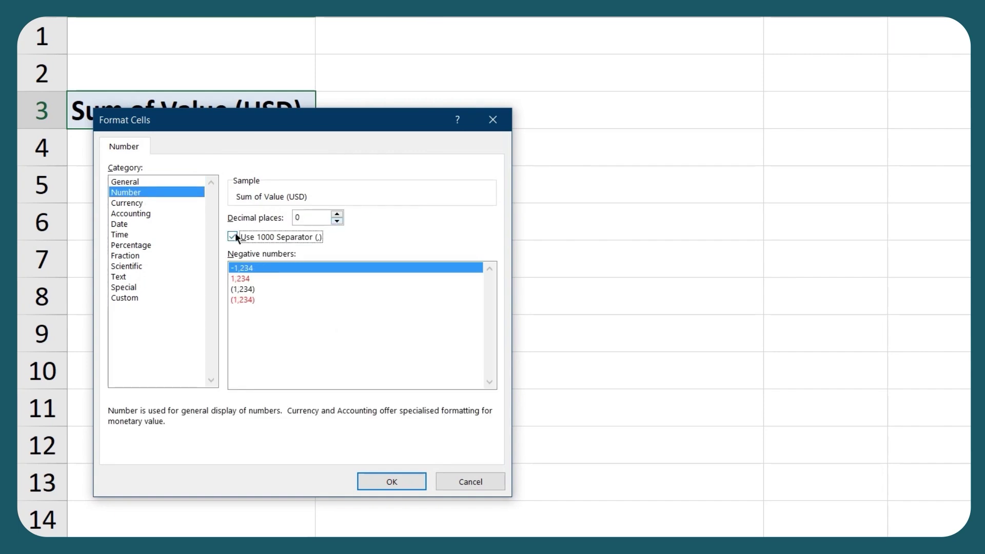
click(396, 483)
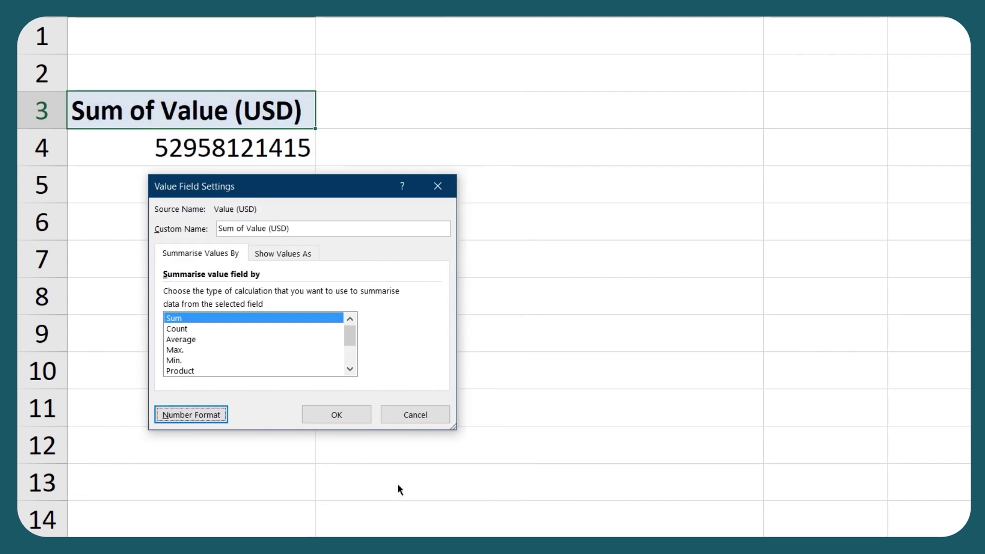
click(347, 414)
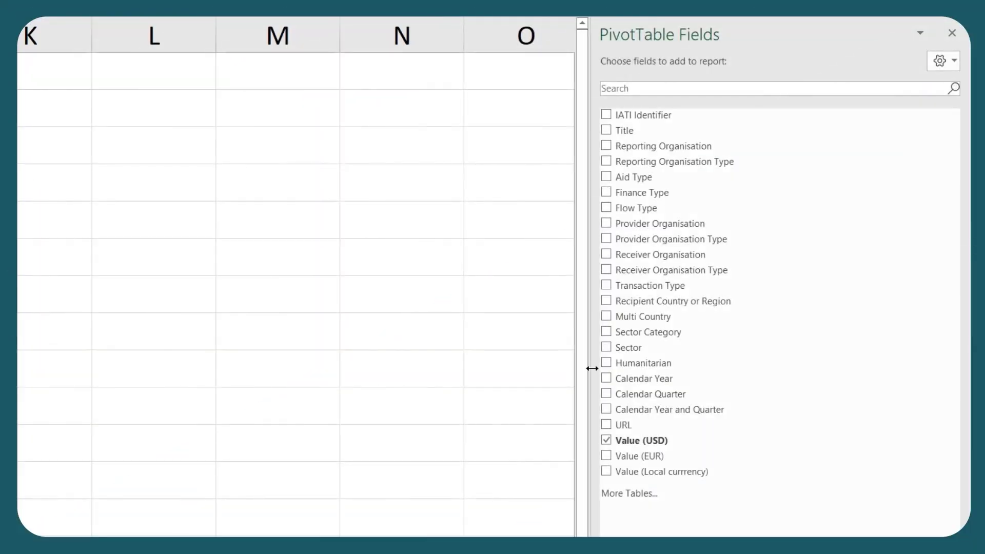
Step: Add Transaction Type and Multi Country as pivot table filters and restrict Multi Country to 0
drag(636, 286, 651, 263)
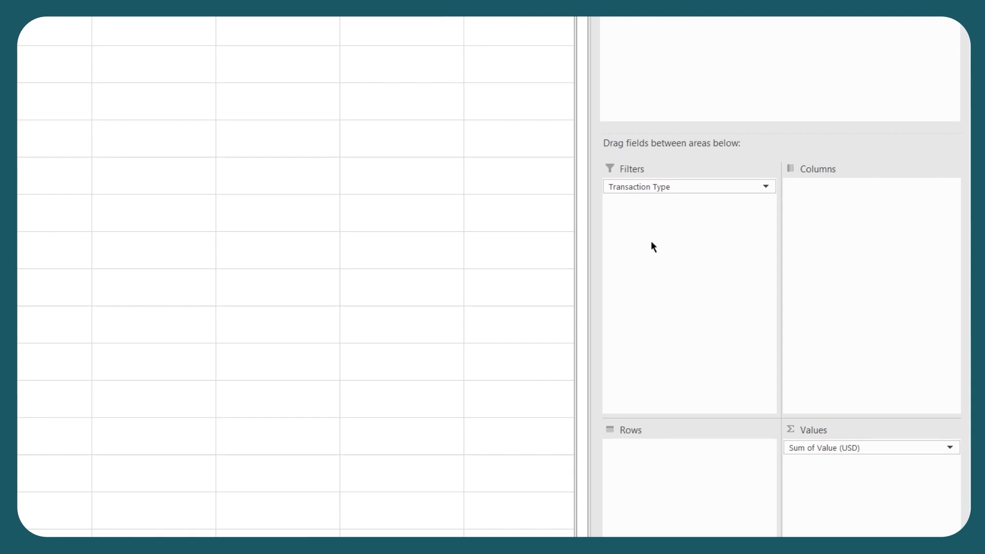
drag(622, 184, 660, 255)
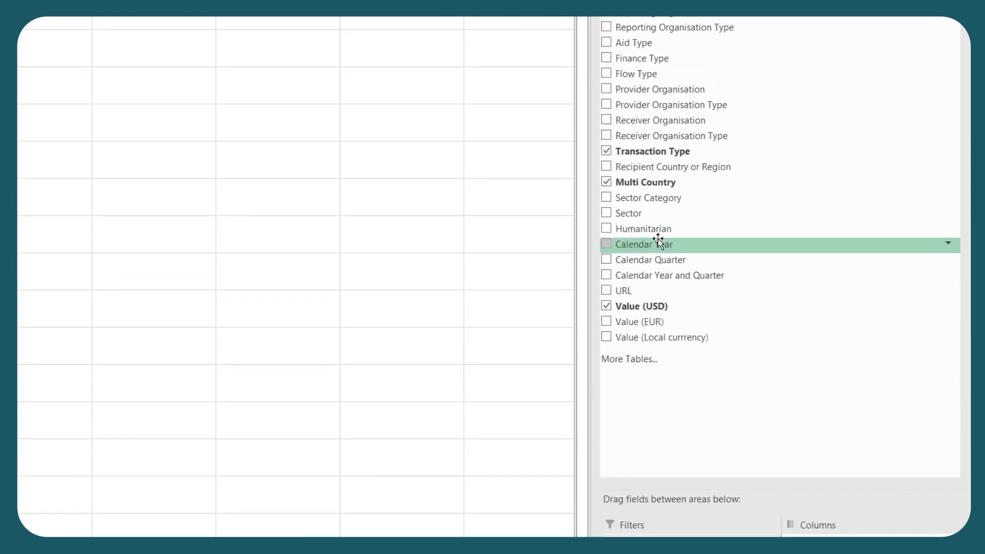
click(947, 195)
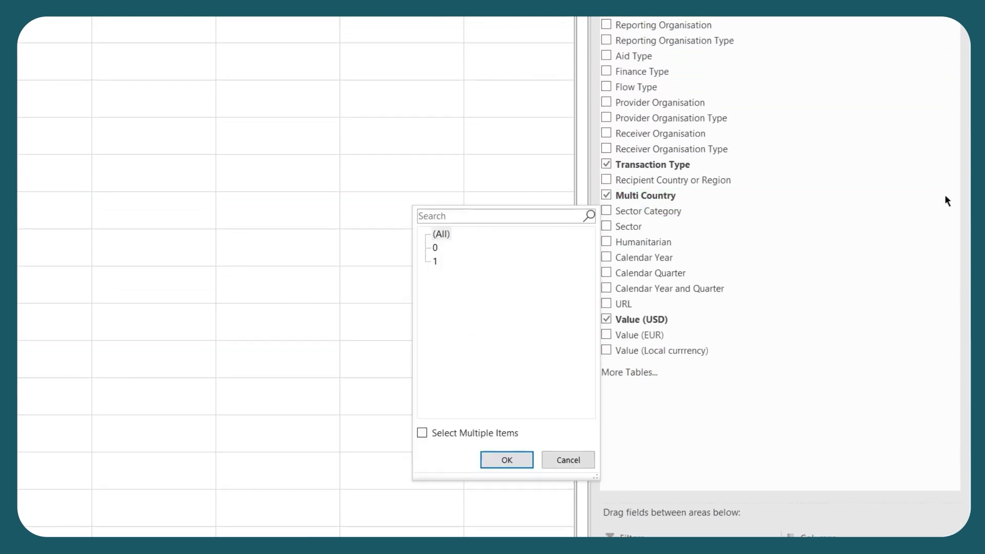
click(436, 249)
click(494, 457)
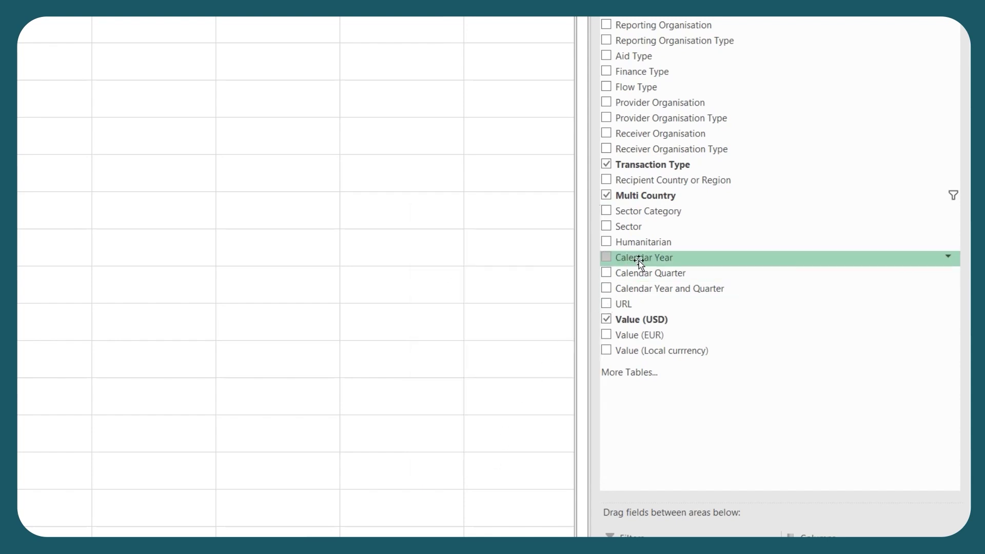
Step: Add Calendar Year to the pivot table columns with all years included, and place Calendar Quarter beneath it
drag(639, 53, 834, 406)
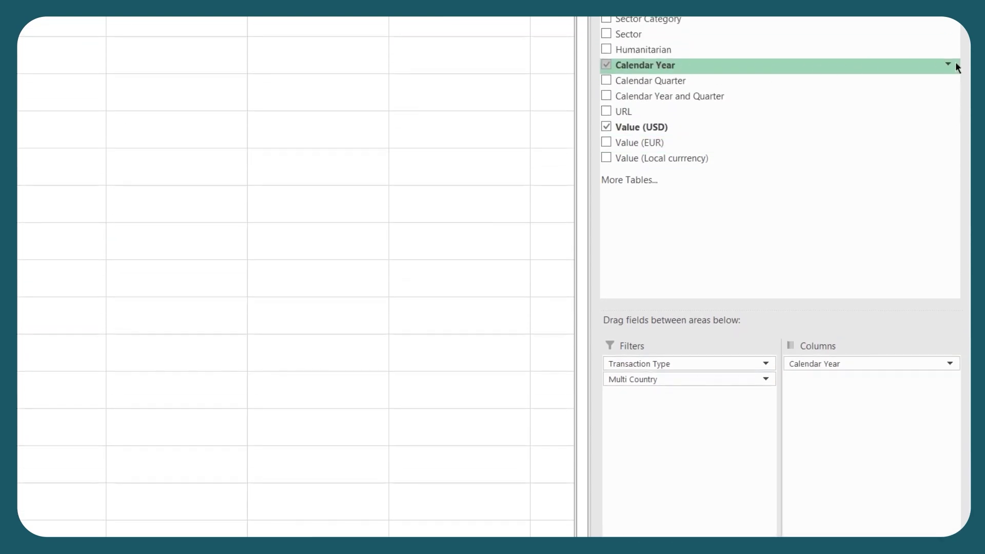
click(954, 64)
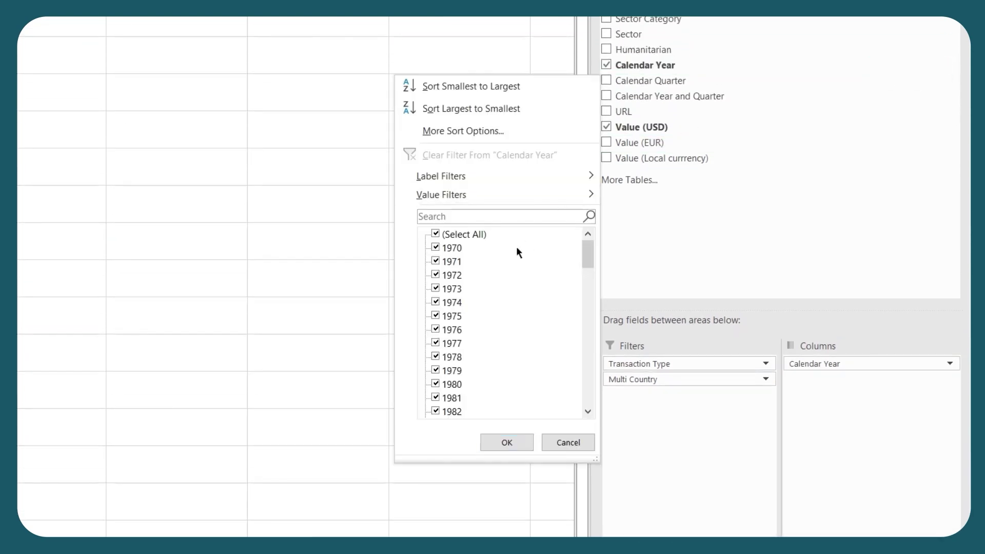
scroll(545, 250, down, 9)
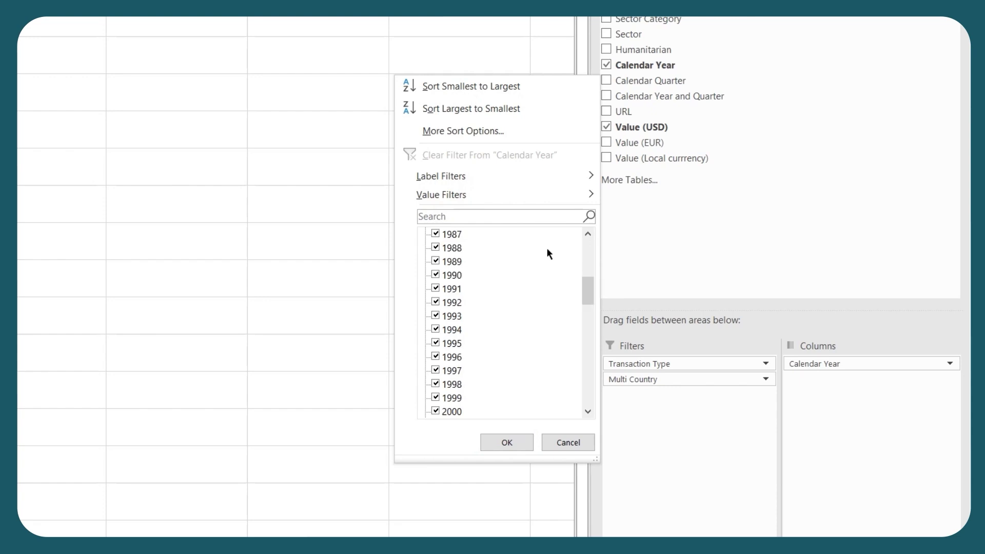
scroll(549, 253, down, 9)
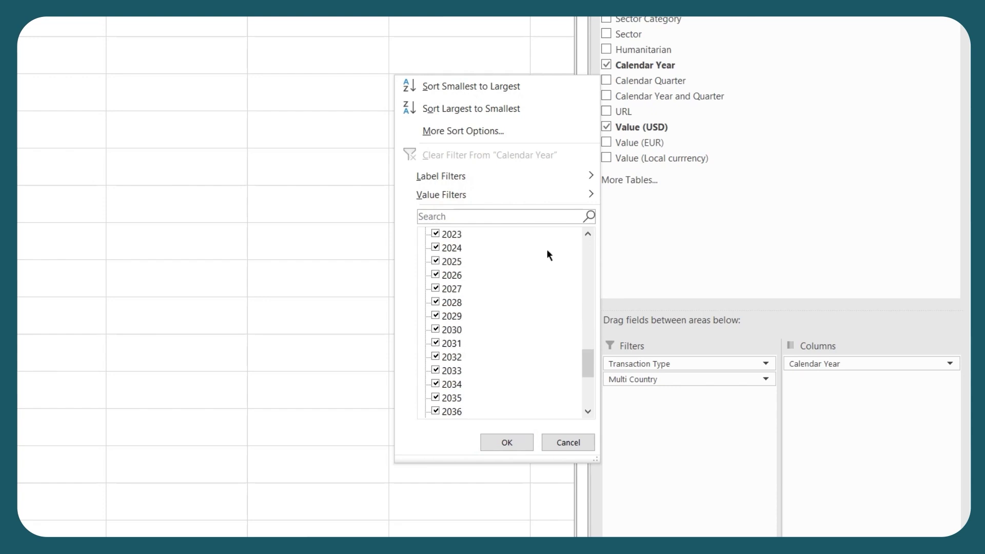
click(518, 441)
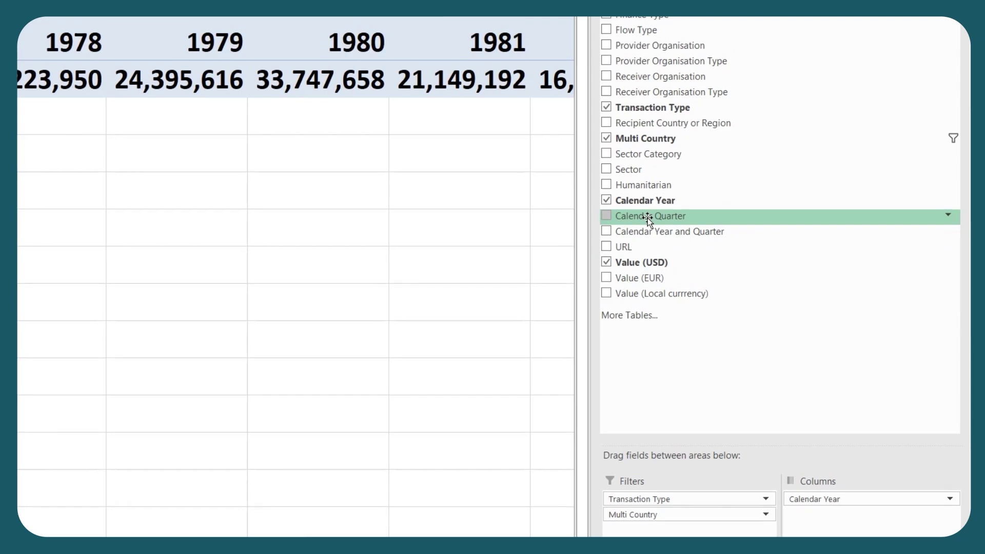
drag(648, 151, 652, 182)
drag(652, 221, 816, 271)
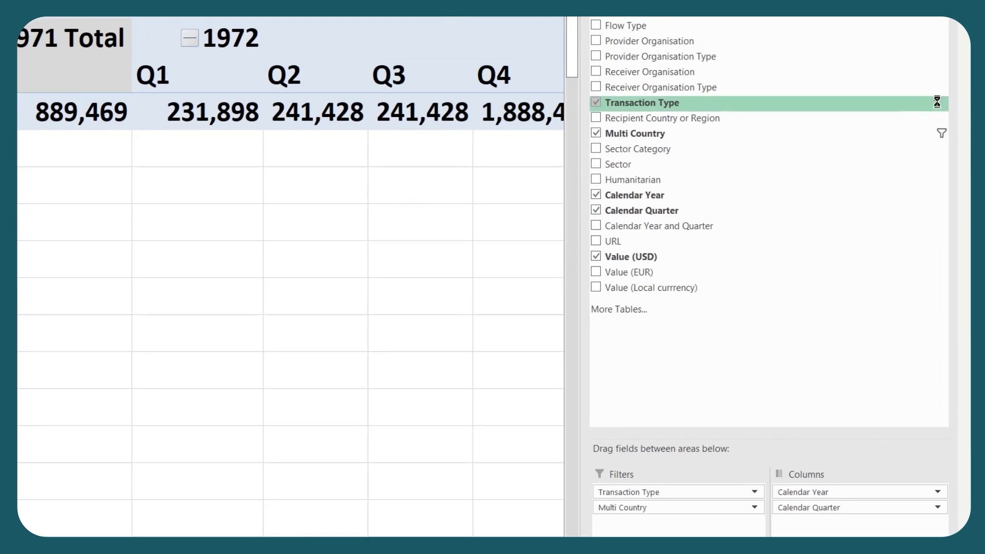
Step: Filter Transaction Type to 3 - Disbursement and 4 - Expenditure, excluding Incoming Funds, Outgoing Commitment and Budget
click(947, 133)
click(412, 339)
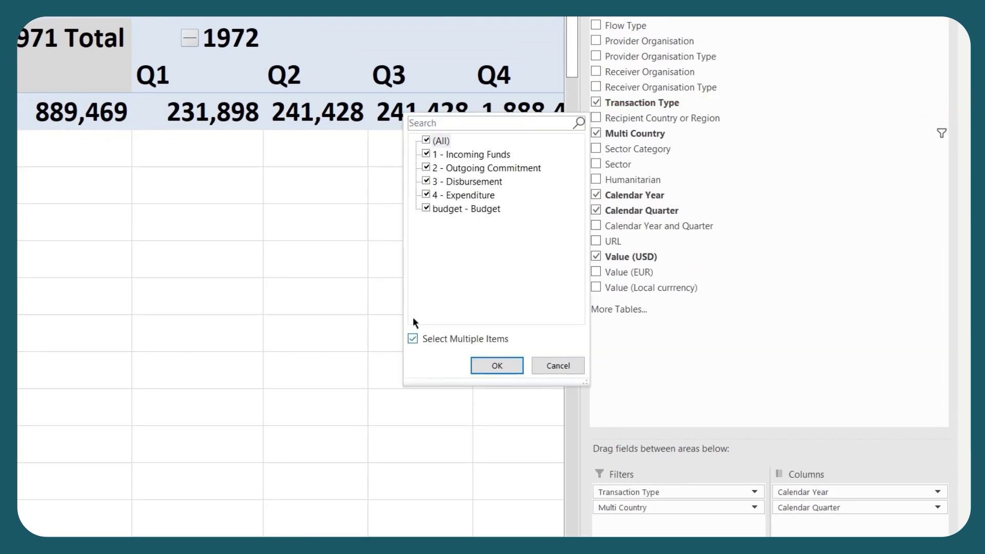
click(426, 209)
click(426, 168)
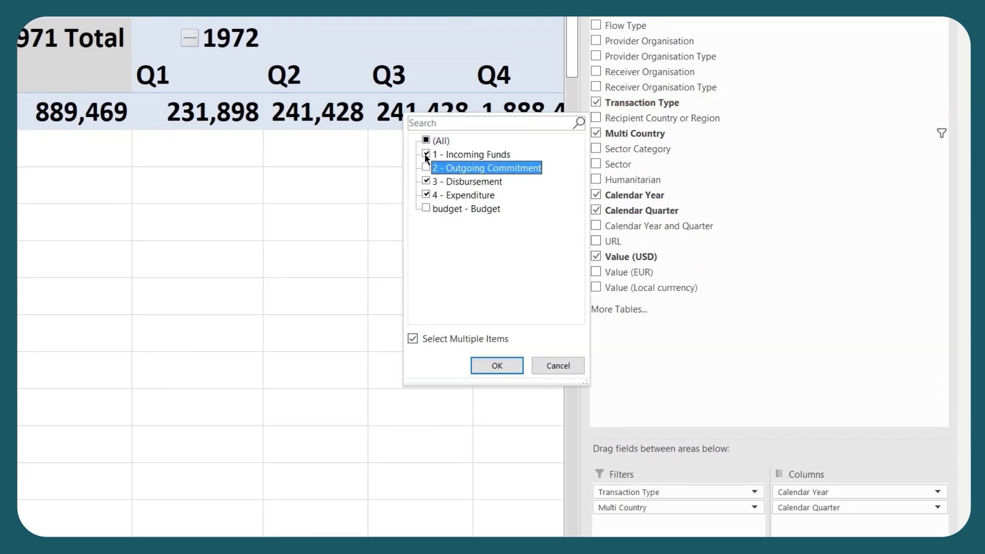
click(426, 154)
click(497, 369)
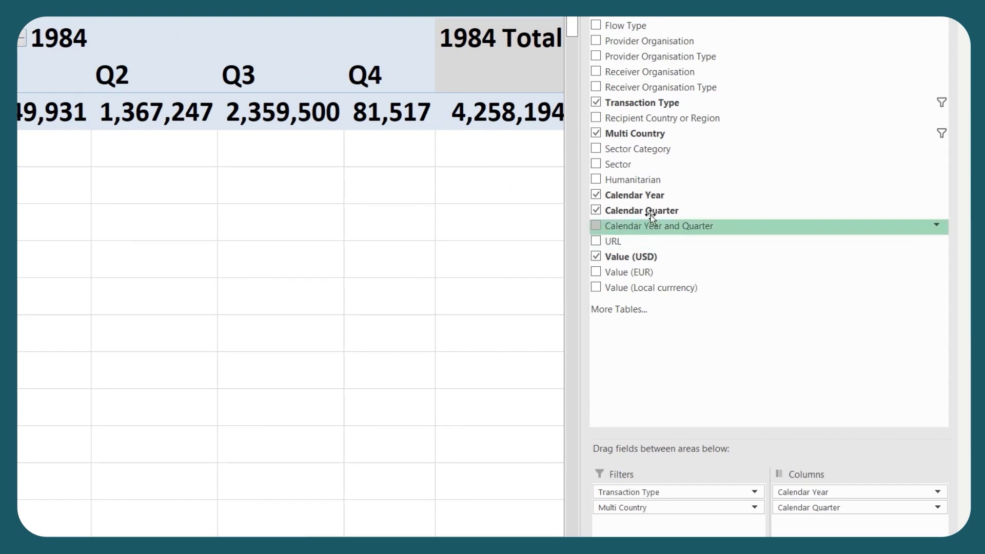
Step: Filter Calendar Year to show only 2021
click(934, 196)
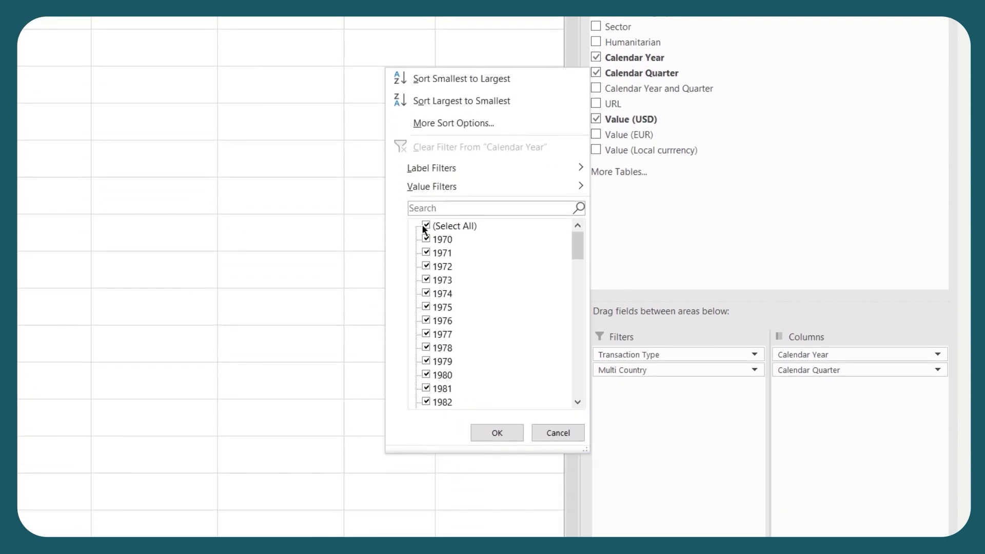
click(425, 227)
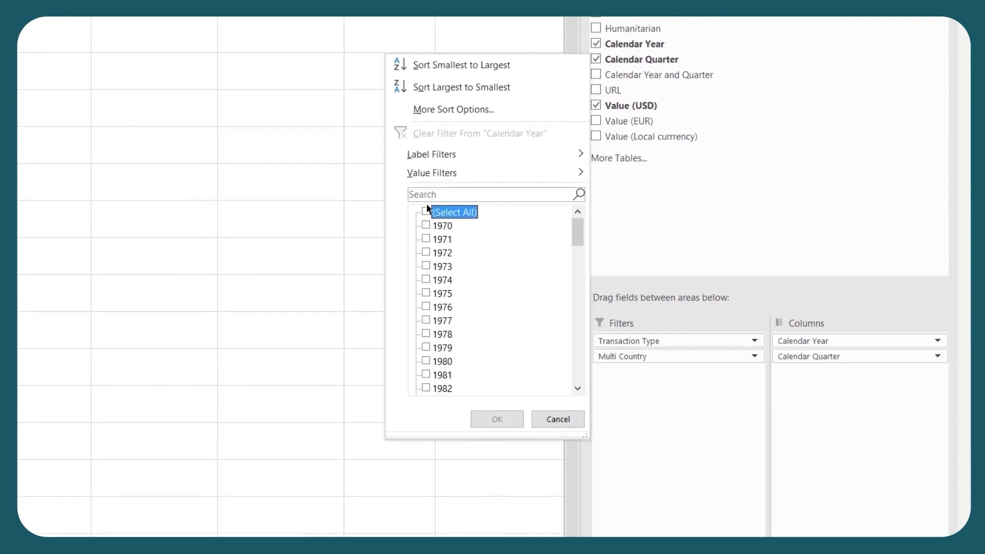
click(428, 210)
text(2021)
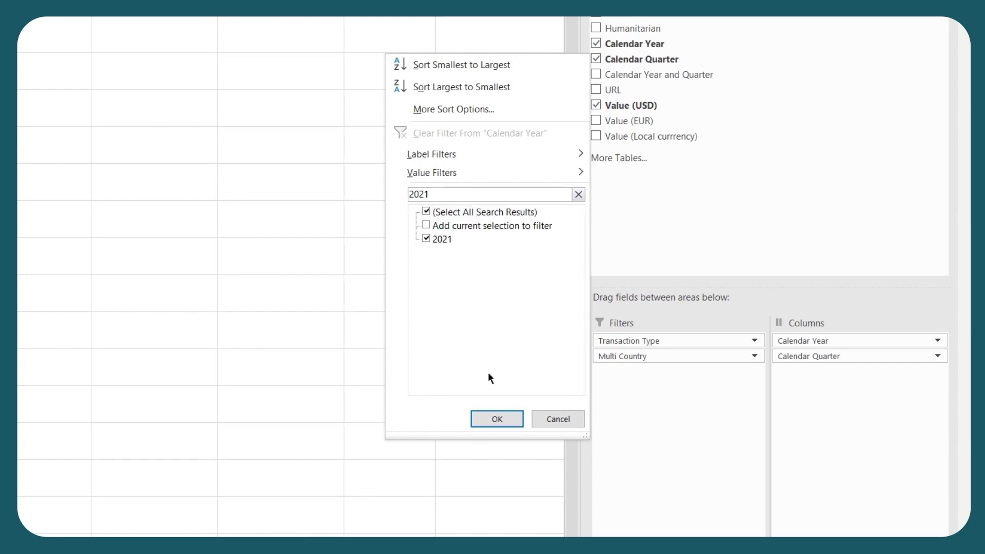
click(506, 423)
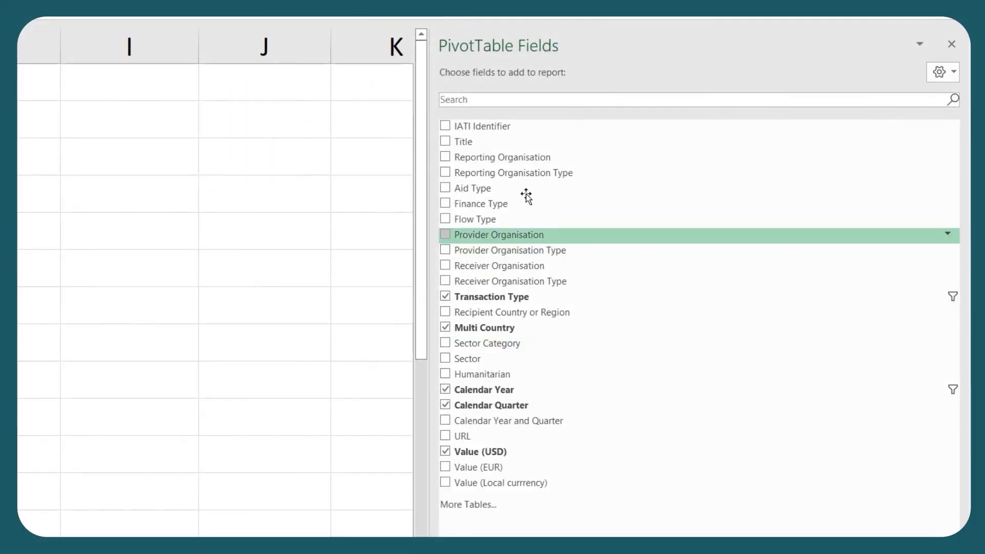
Step: Add Reporting Organisation to the pivot table rows and sort it in descending order by Sum of Value (USD)
drag(521, 158, 615, 398)
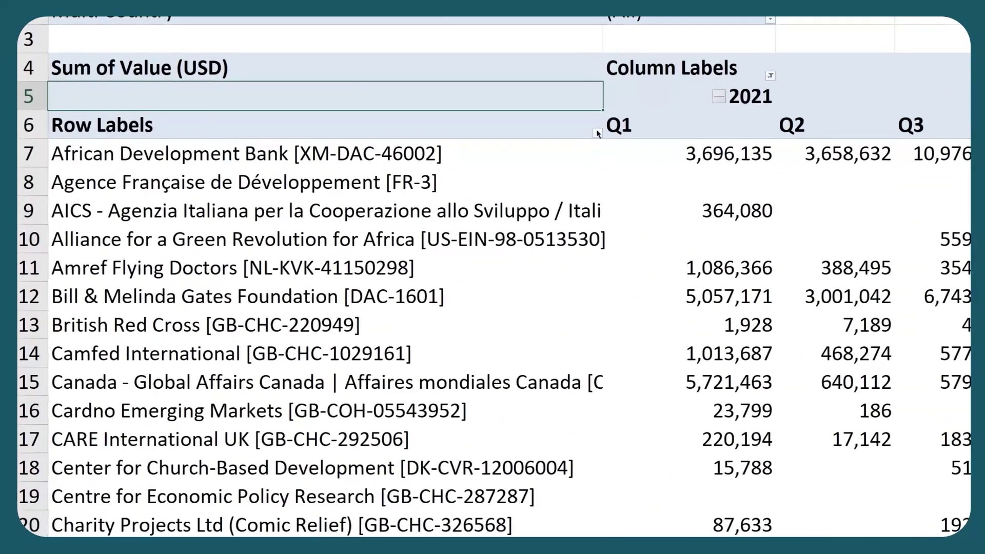
click(324, 161)
key(Escape)
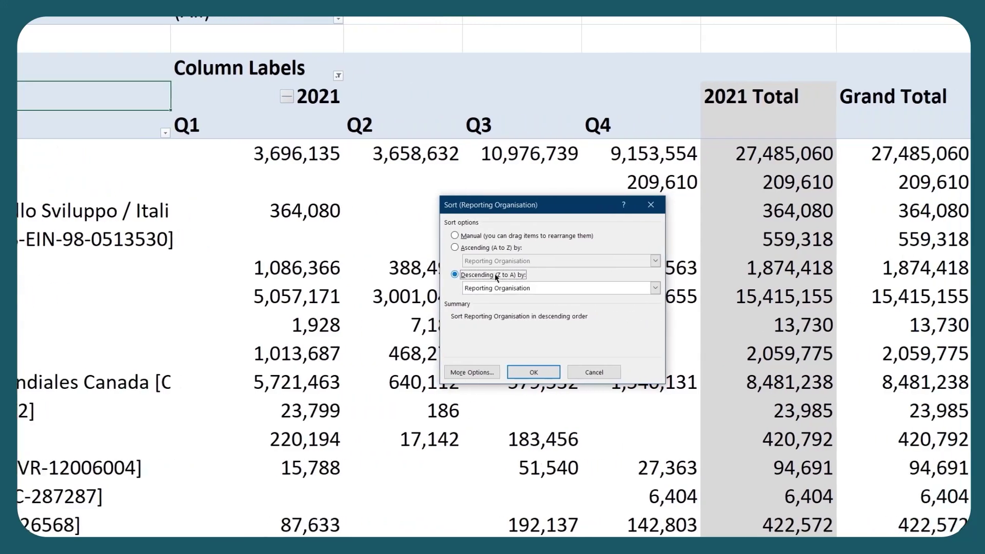
click(427, 275)
click(474, 290)
click(470, 306)
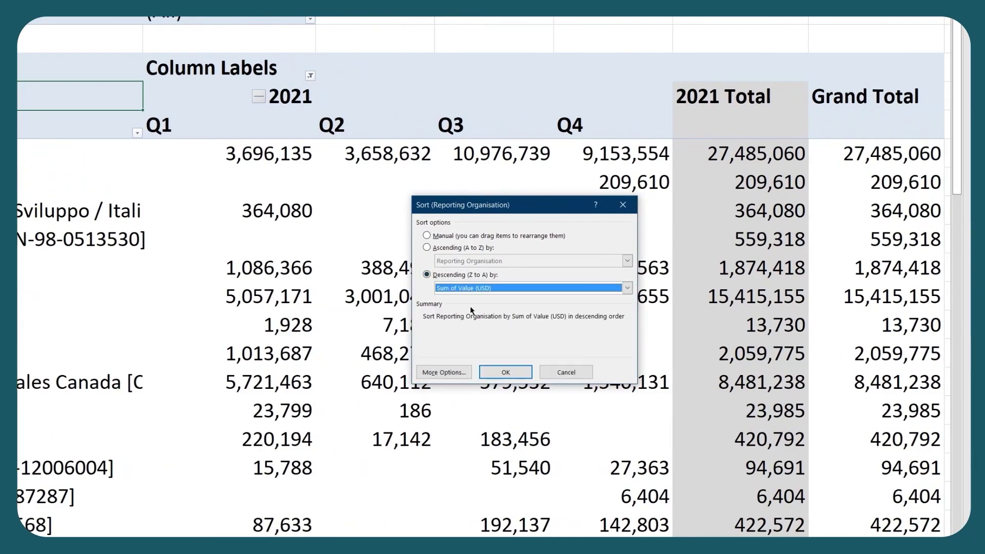
click(506, 372)
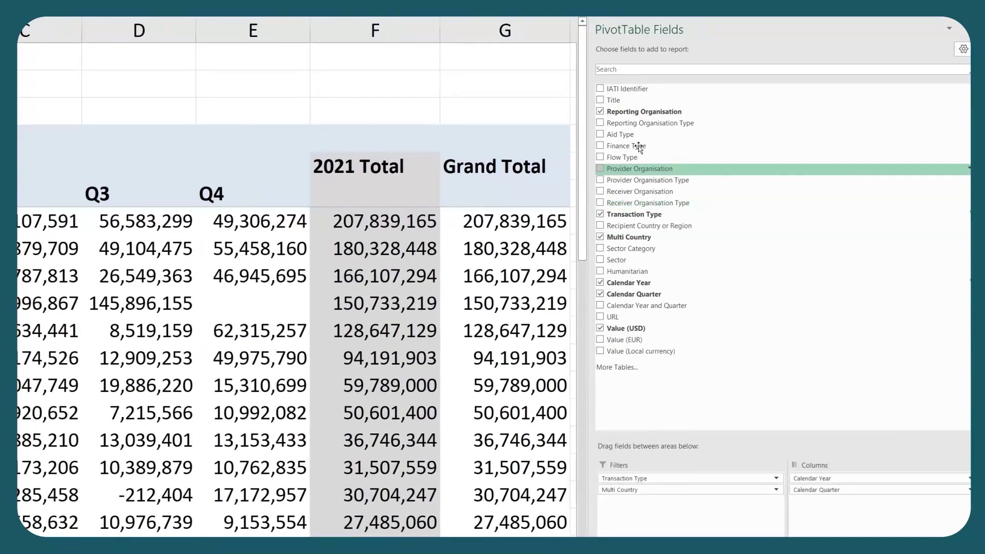
Step: Add Reporting Organisation Type to the pivot table rows above Reporting Organisation
drag(644, 124, 606, 323)
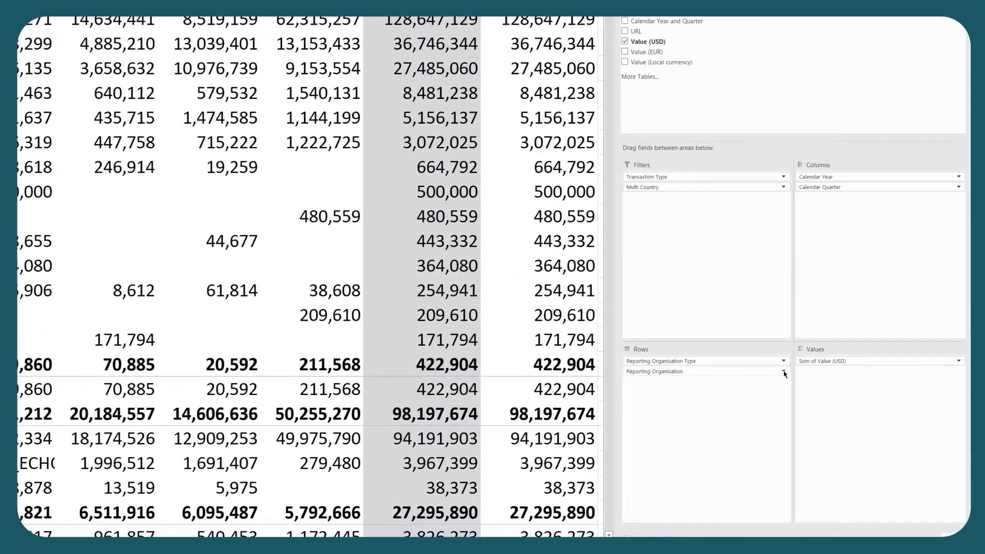
Step: Remove Reporting Organisation and Reporting Organisation Type from the pivot table rows
click(856, 428)
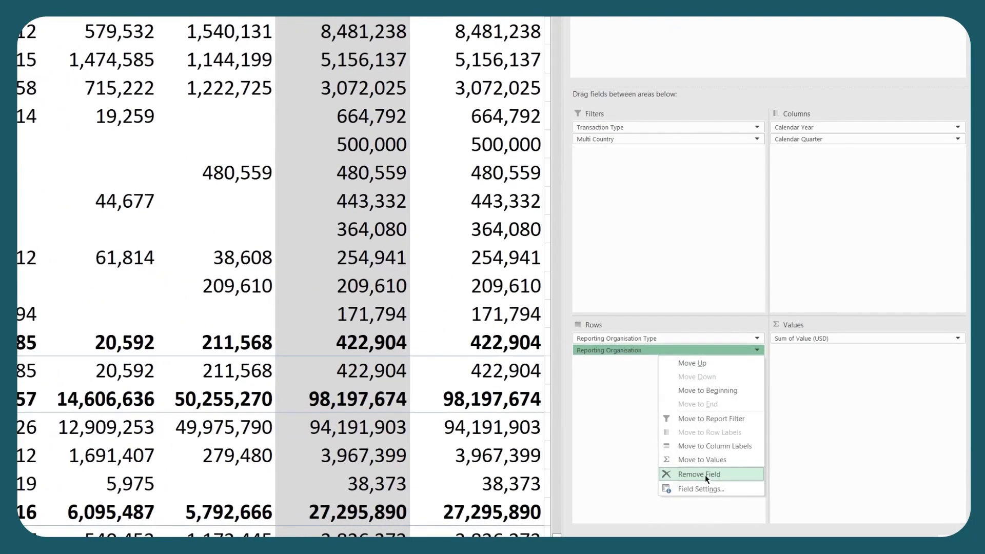
click(705, 475)
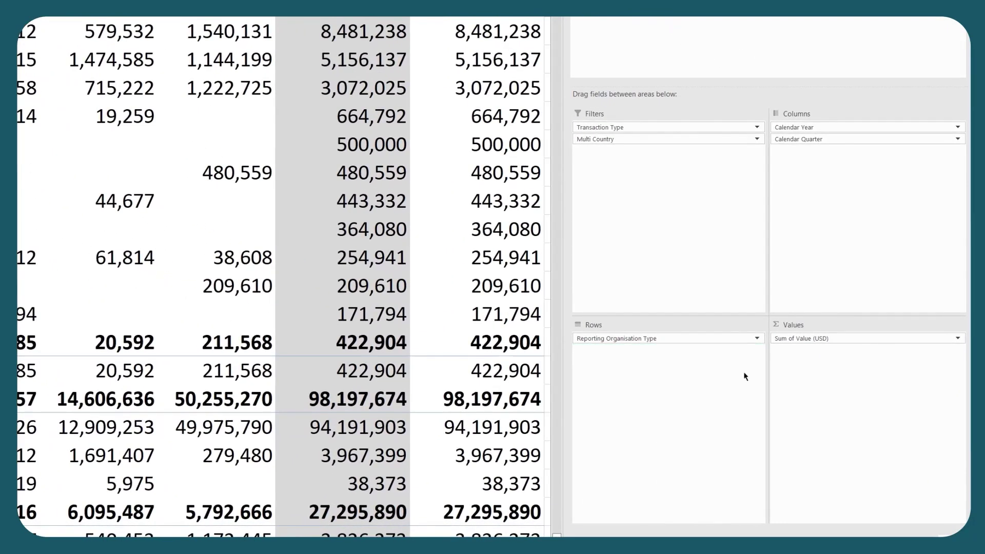
click(758, 337)
click(713, 463)
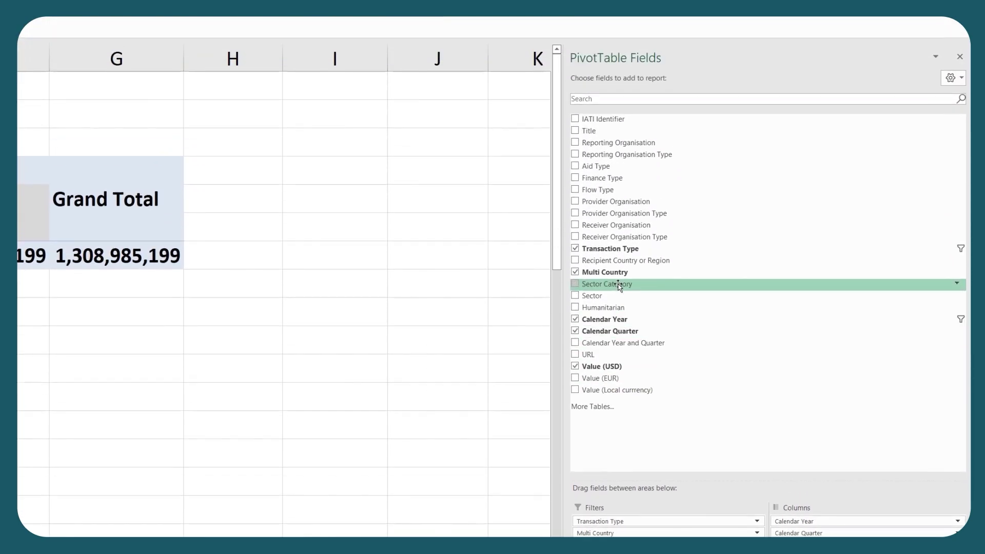
Step: Add Sector Category to the pivot table rows and sort it in descending order by Sum of Value (USD)
drag(616, 282, 677, 378)
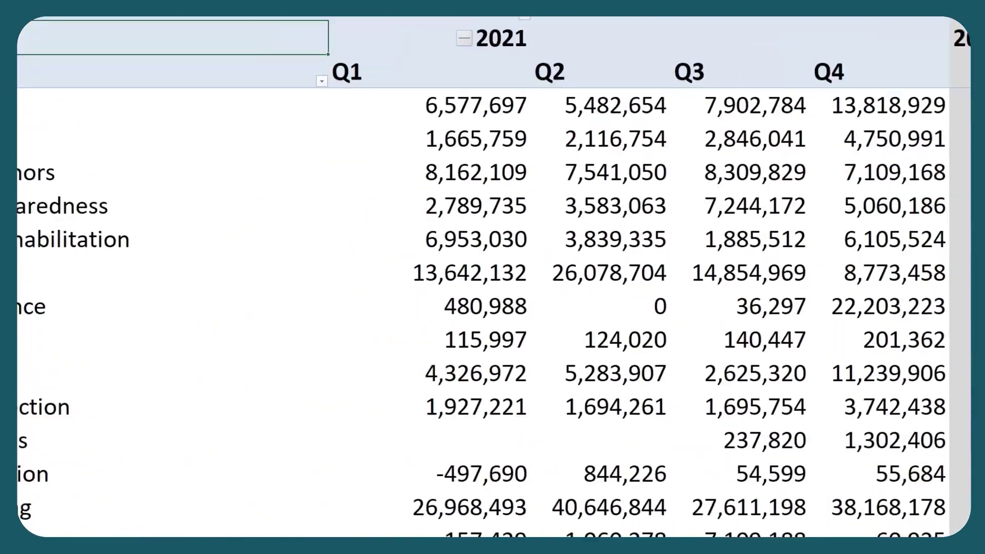
click(401, 114)
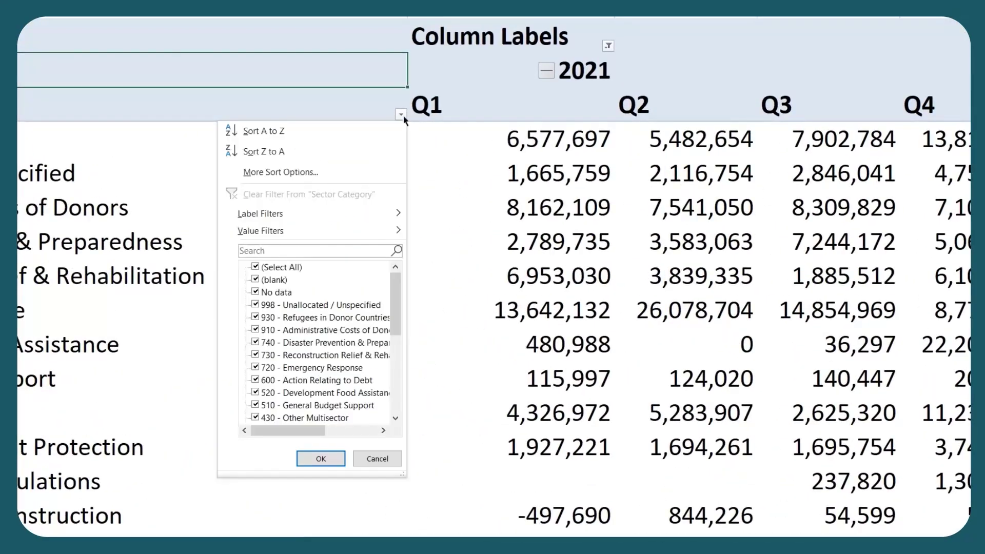
click(353, 173)
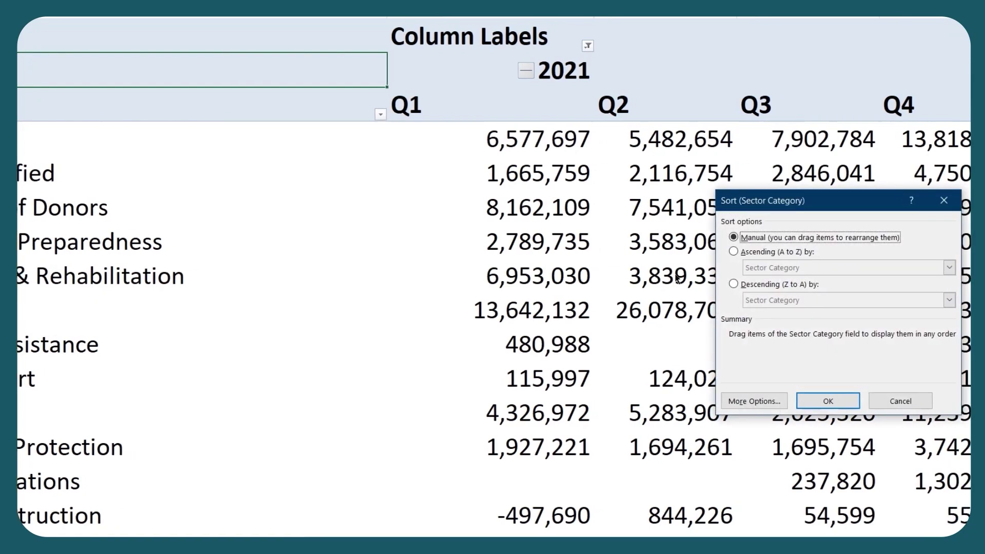
click(754, 283)
click(786, 300)
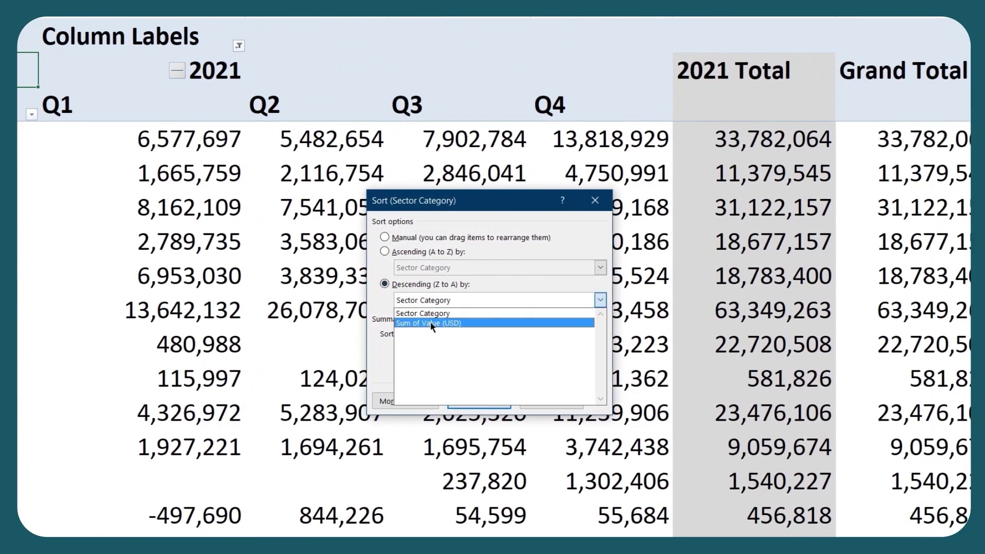
click(429, 323)
click(492, 401)
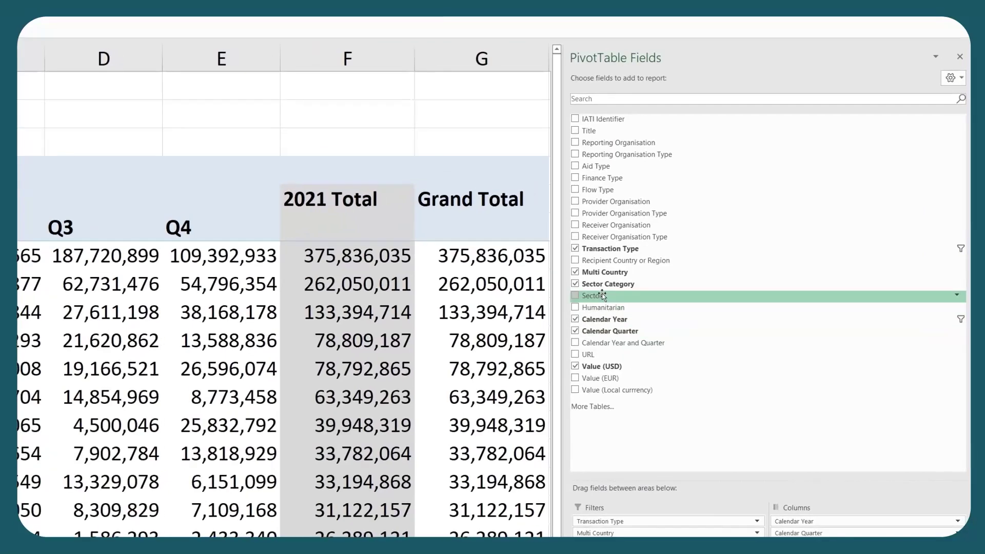
Step: Add Sector, Reporting Organisation, Receiver Organisation, Title and URL to the pivot table rows beneath Sector Category
drag(604, 294, 671, 405)
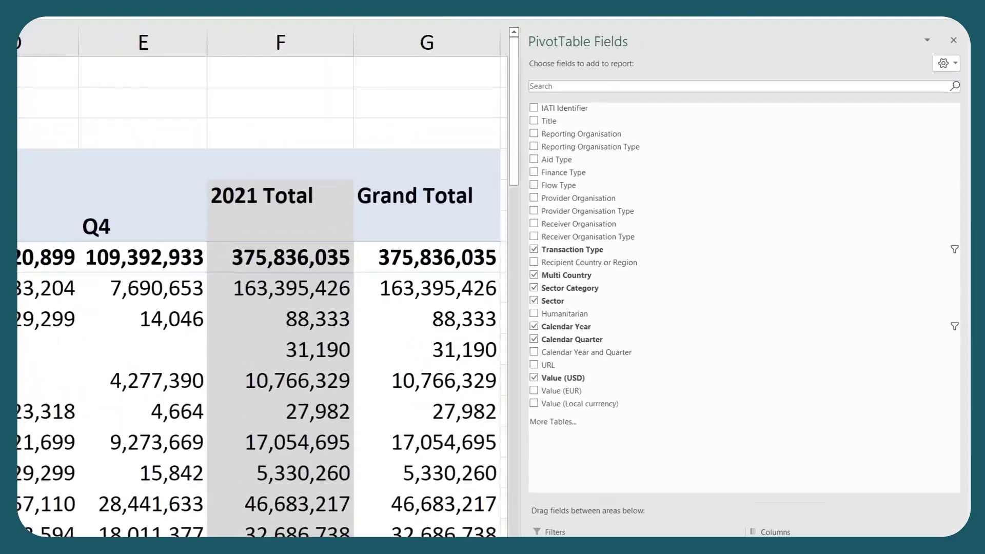
drag(583, 132, 689, 427)
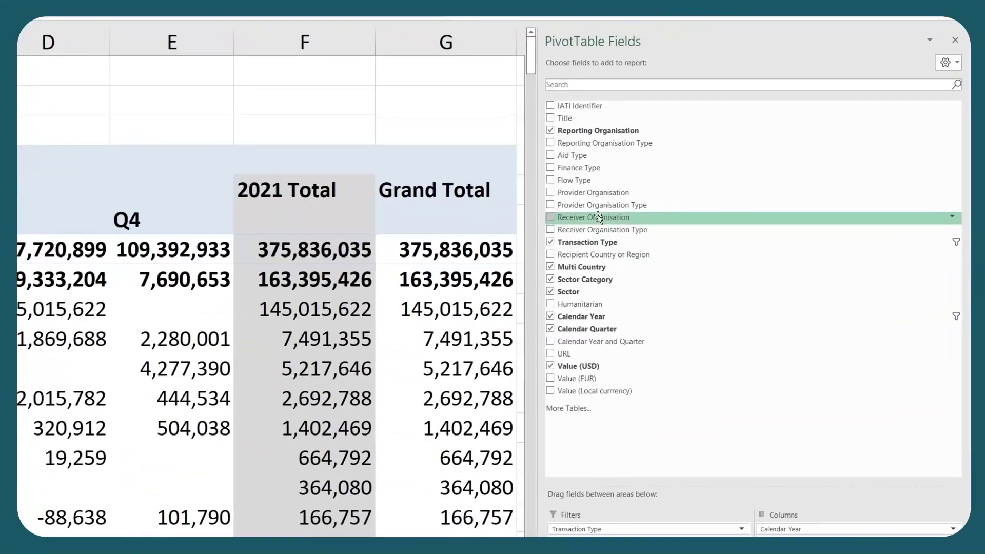
drag(598, 218, 605, 553)
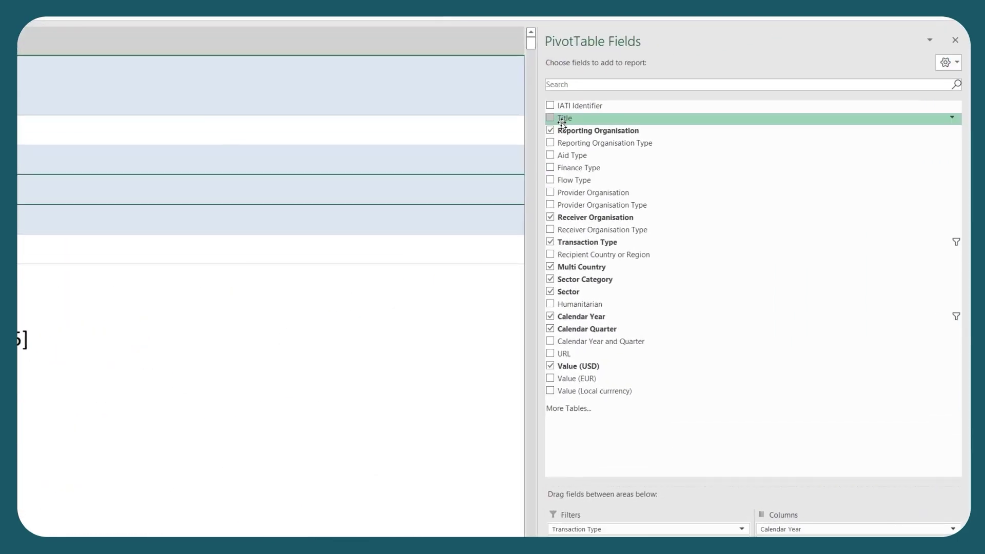
drag(563, 125, 616, 496)
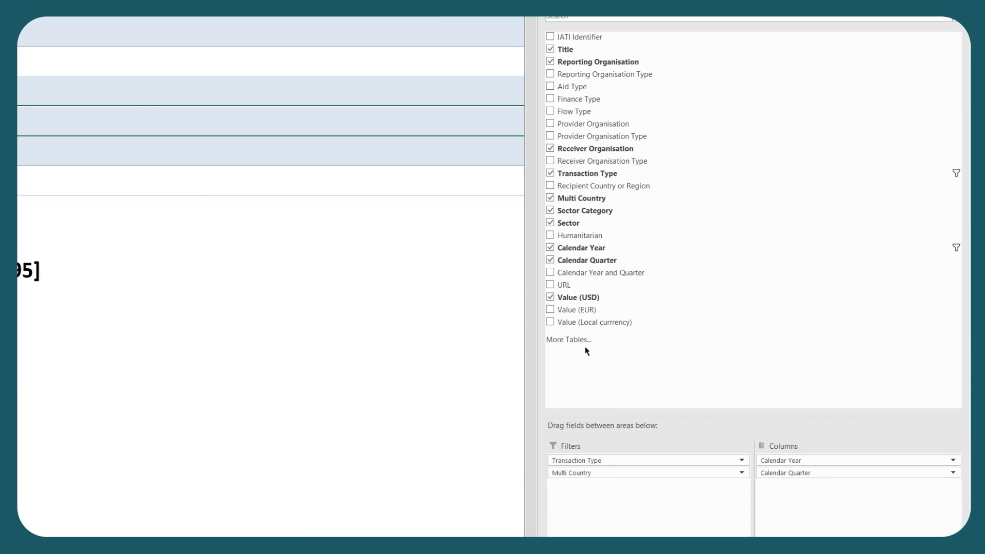
drag(563, 285, 648, 523)
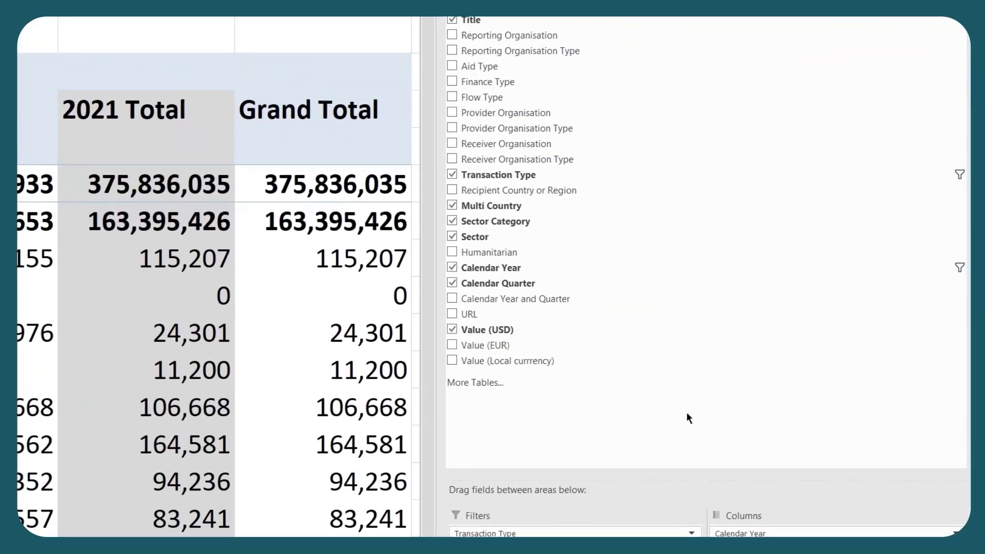
Step: Change the Transaction Type filter to include only budget - Budget, excluding 3 - Disbursement and 4 - Expenditure
click(953, 174)
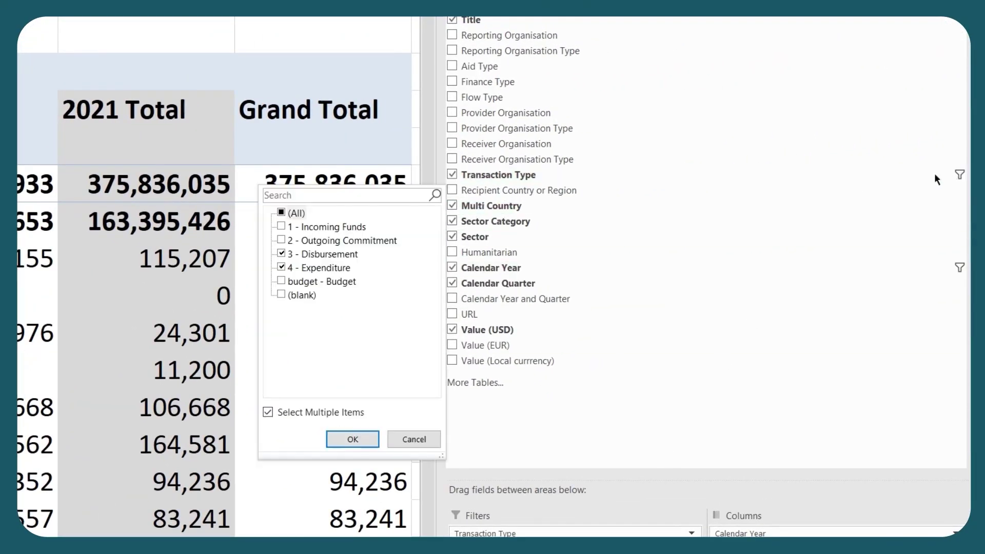
click(281, 254)
click(281, 267)
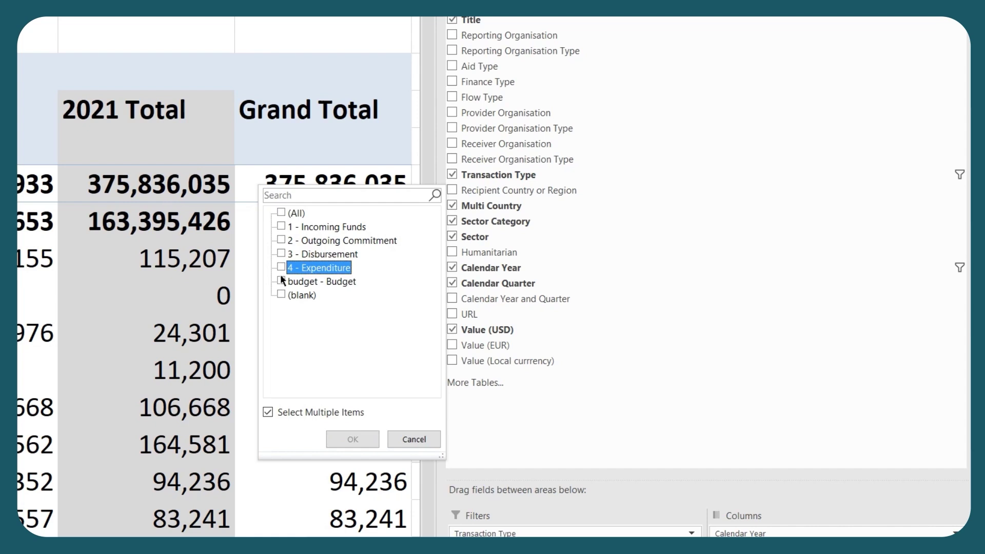
click(281, 282)
click(356, 439)
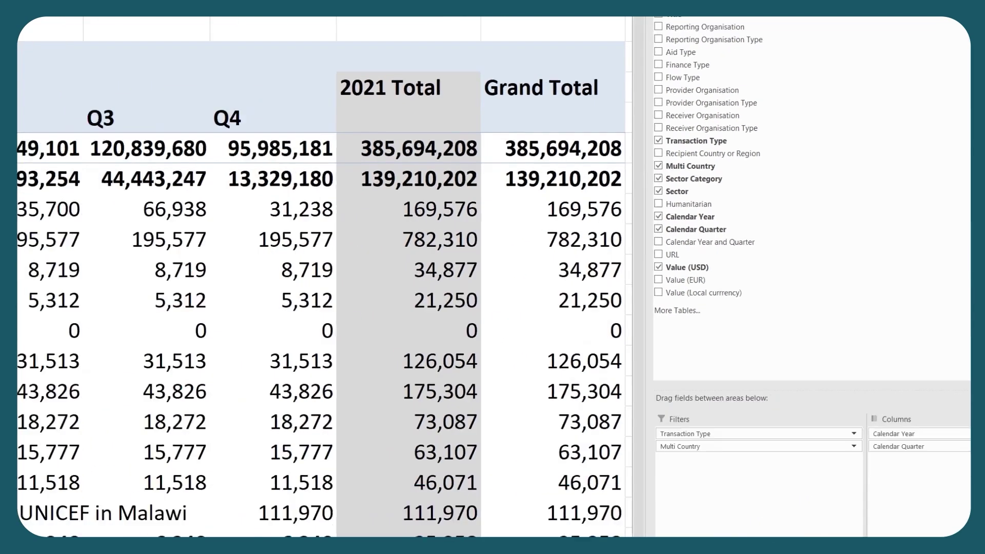